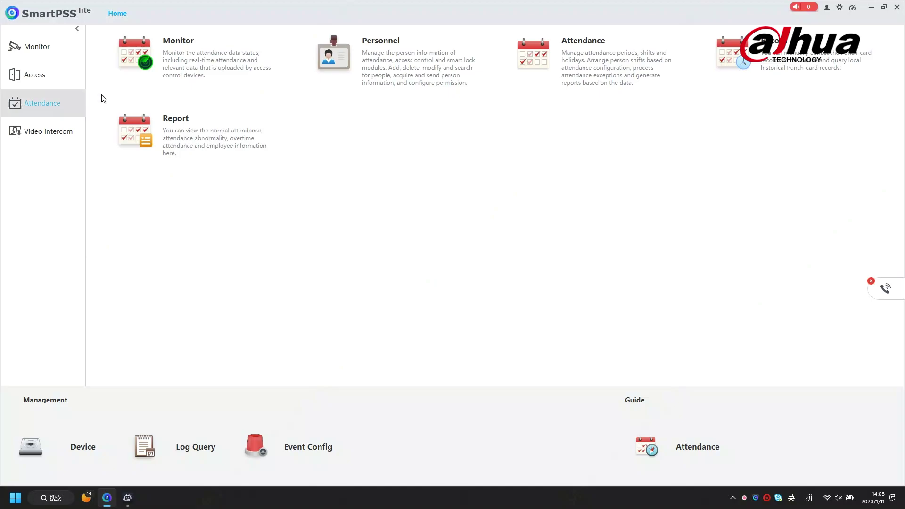
Open personnel management and add a department named Deparement1 under Defult Company
{"action": "left_click", "coordinate": [368, 76]}
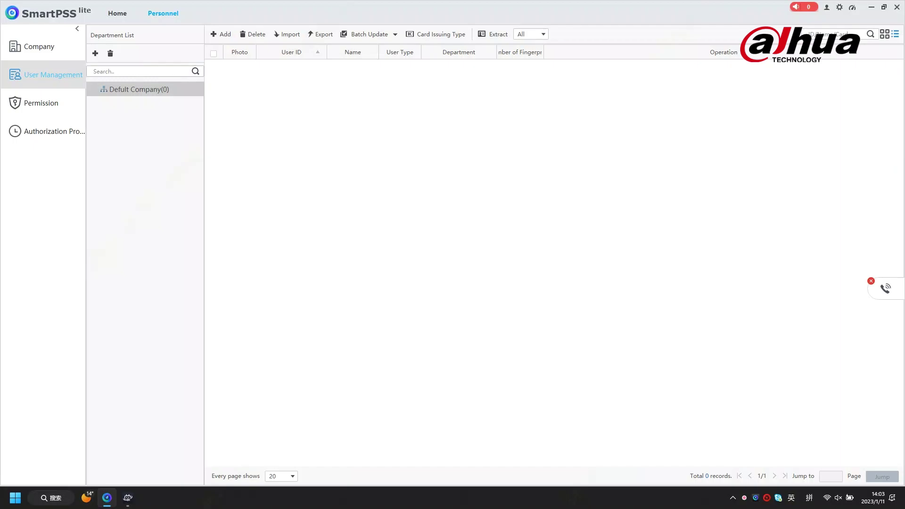
{"action": "left_click", "coordinate": [95, 54]}
{"action": "left_click", "coordinate": [431, 200]}
{"action": "left_click", "coordinate": [456, 217]}
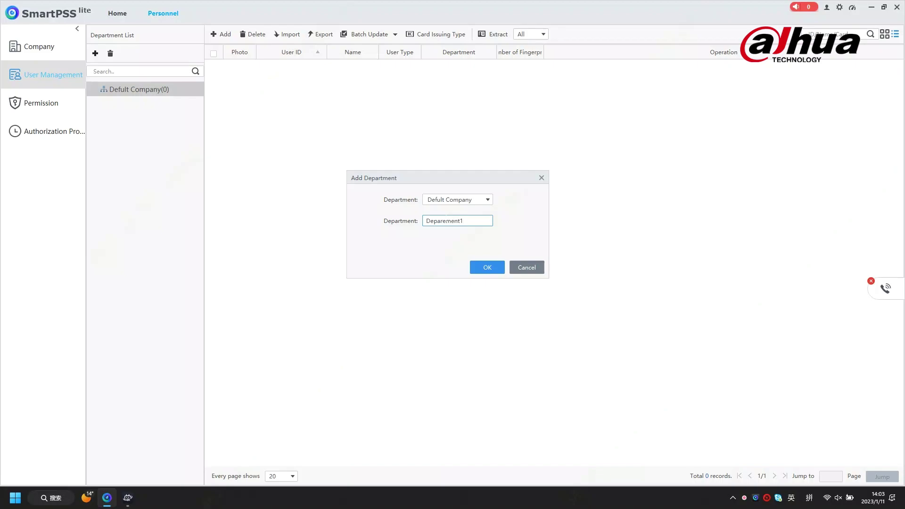
{"action": "left_click", "coordinate": [487, 268]}
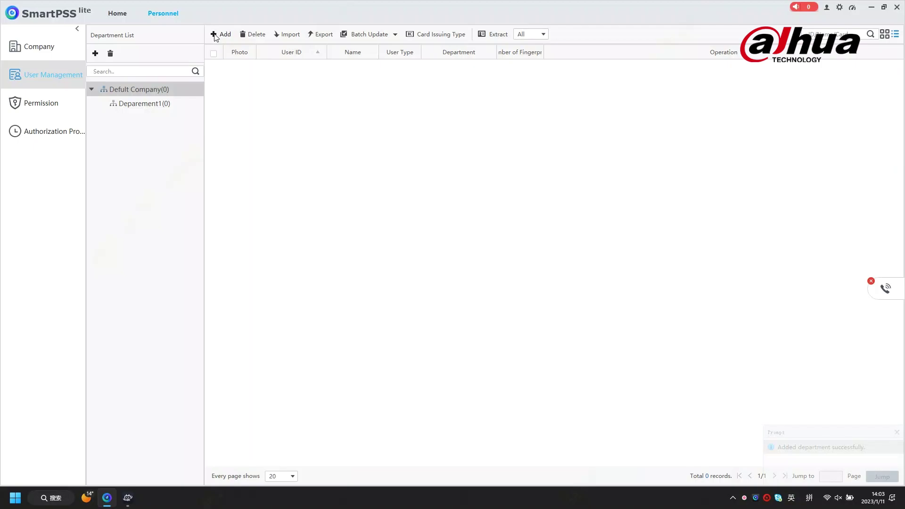
Start a new user with user ID 1, the user's name, department Defult Company and user type VIP User
{"action": "left_click", "coordinate": [220, 34]}
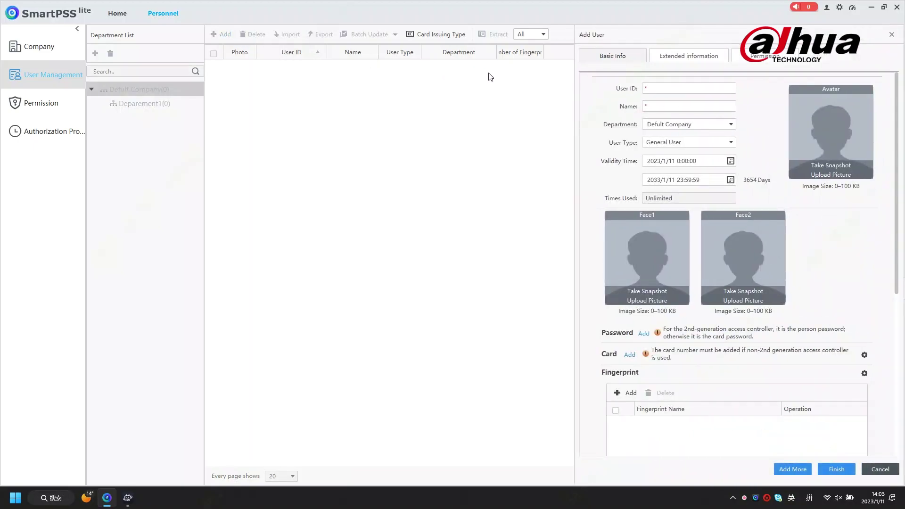
{"action": "left_click", "coordinate": [670, 88]}
{"action": "left_click", "coordinate": [672, 103]}
{"action": "left_click", "coordinate": [700, 124]}
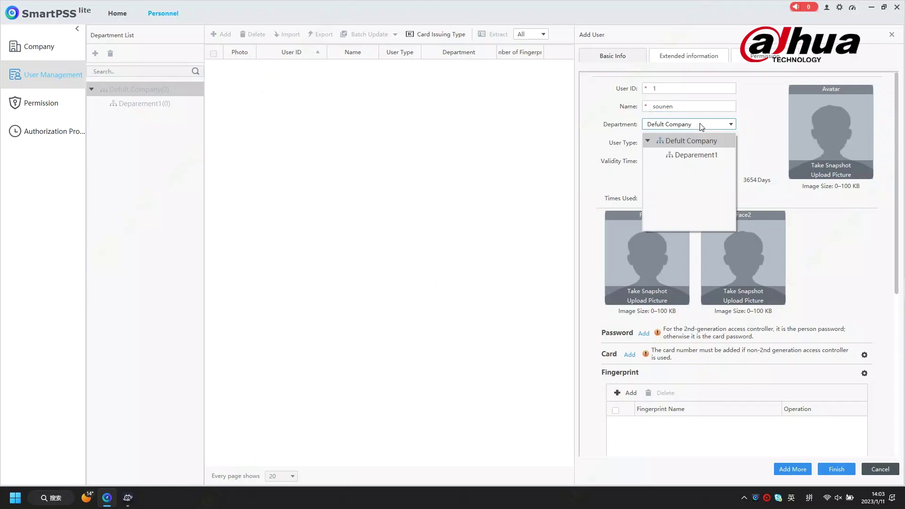
{"action": "left_click", "coordinate": [723, 141]}
{"action": "left_click", "coordinate": [719, 142]}
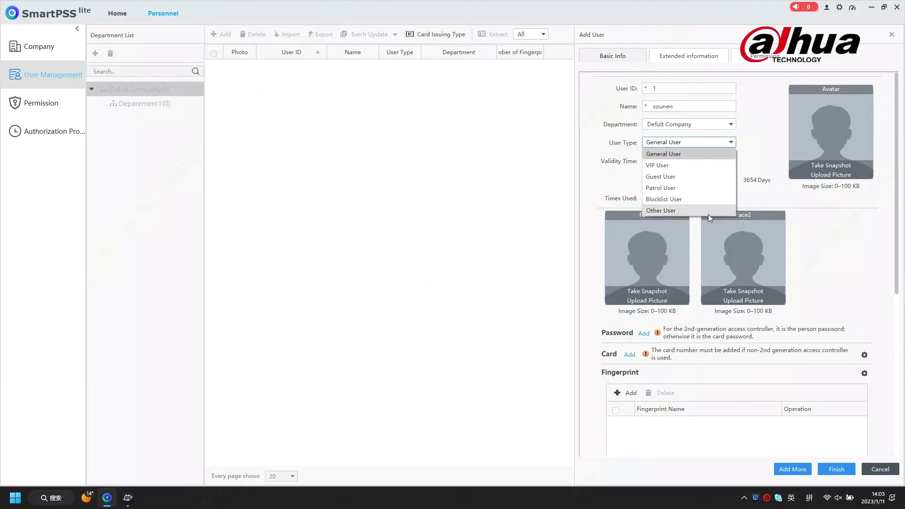
{"action": "left_click", "coordinate": [696, 166]}
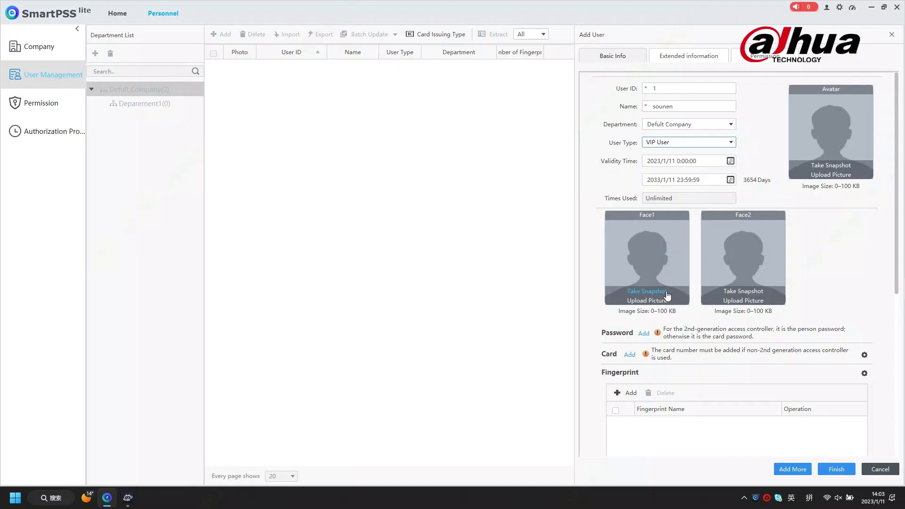
Upload a picture for Face1, then enter and confirm the new user's password
{"action": "left_click", "coordinate": [650, 303]}
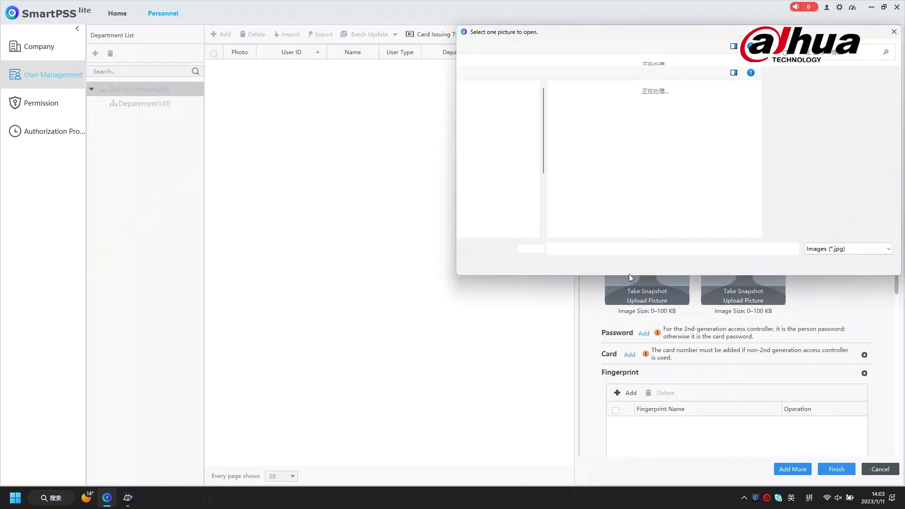
{"action": "double_click", "coordinate": [581, 116]}
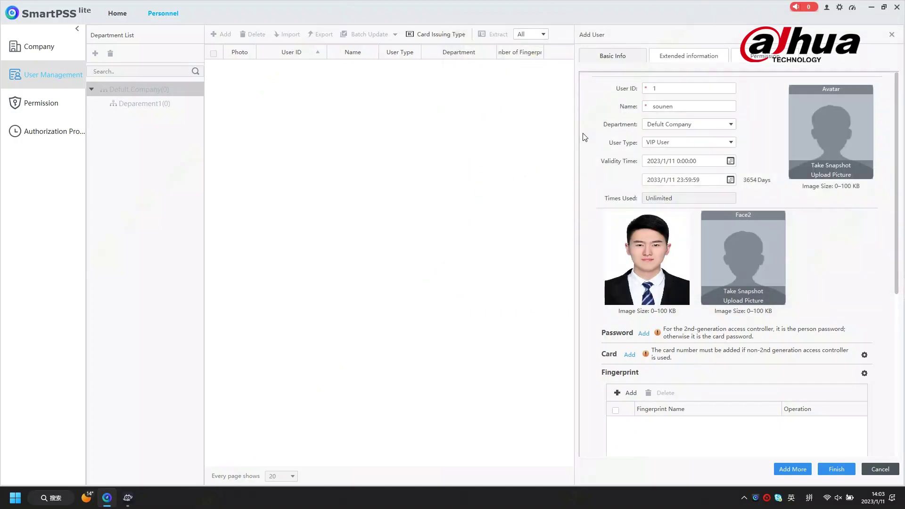
{"action": "left_click", "coordinate": [643, 333]}
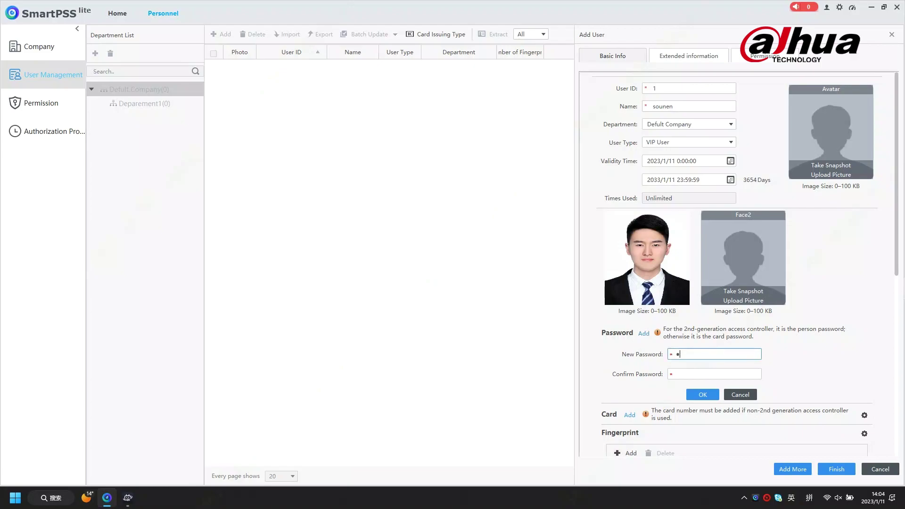
{"action": "key", "text": "Tab"}
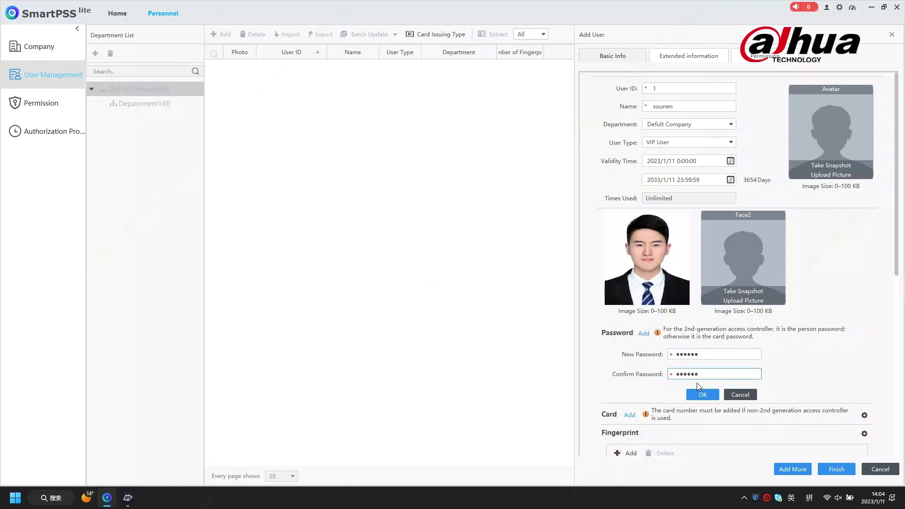
{"action": "left_click", "coordinate": [702, 393]}
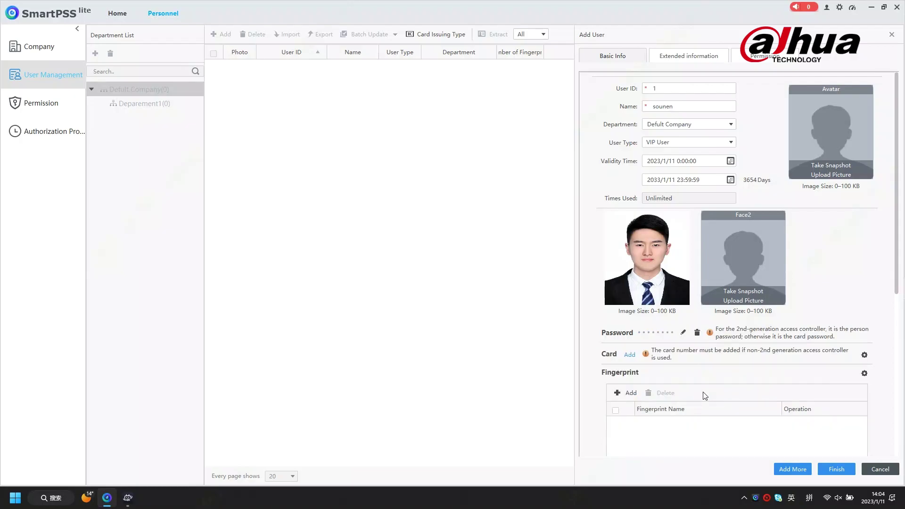
Select Reader1 on Door 1 of ASI6214J-MFW as the card reader and issue a card to the user with it
{"action": "left_click", "coordinate": [864, 356]}
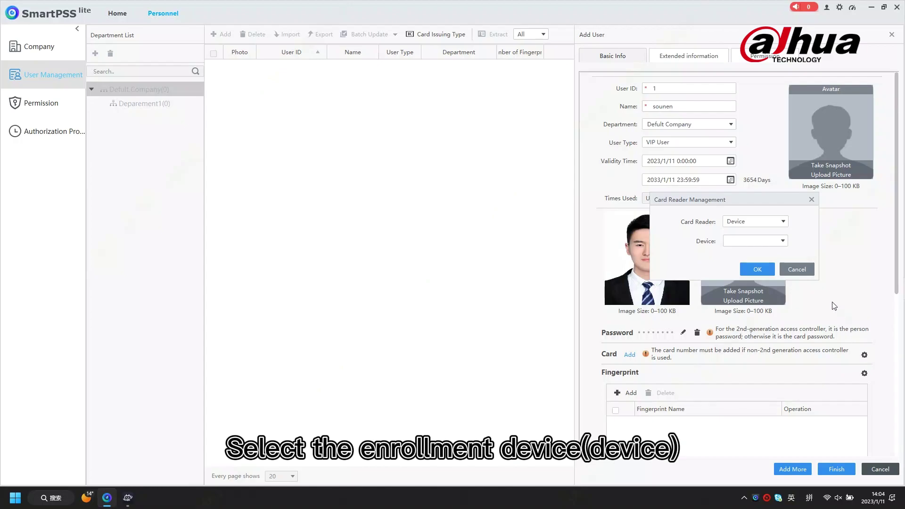
{"action": "left_click", "coordinate": [783, 241]}
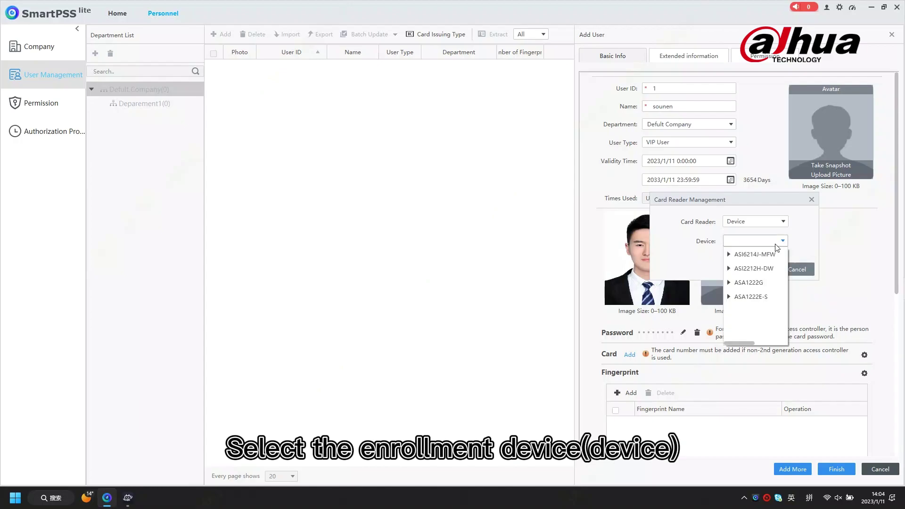
{"action": "left_click", "coordinate": [729, 254]}
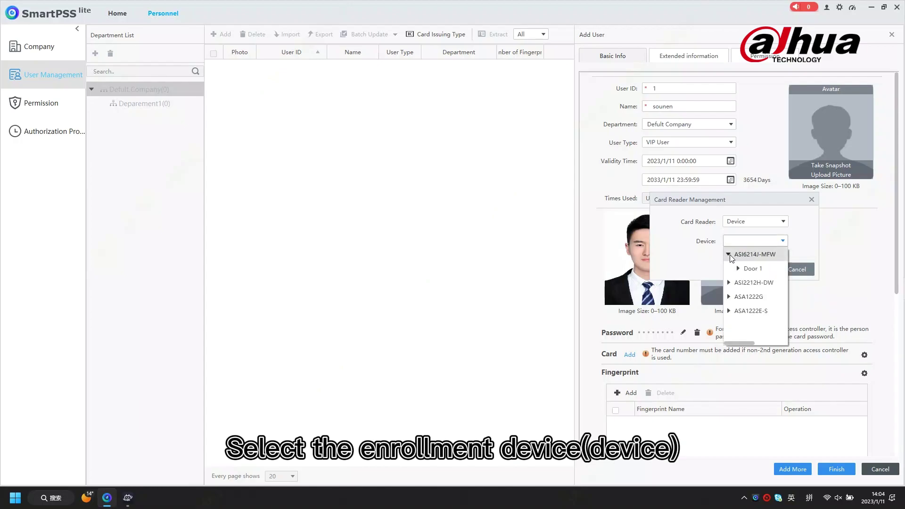
{"action": "left_click", "coordinate": [739, 269]}
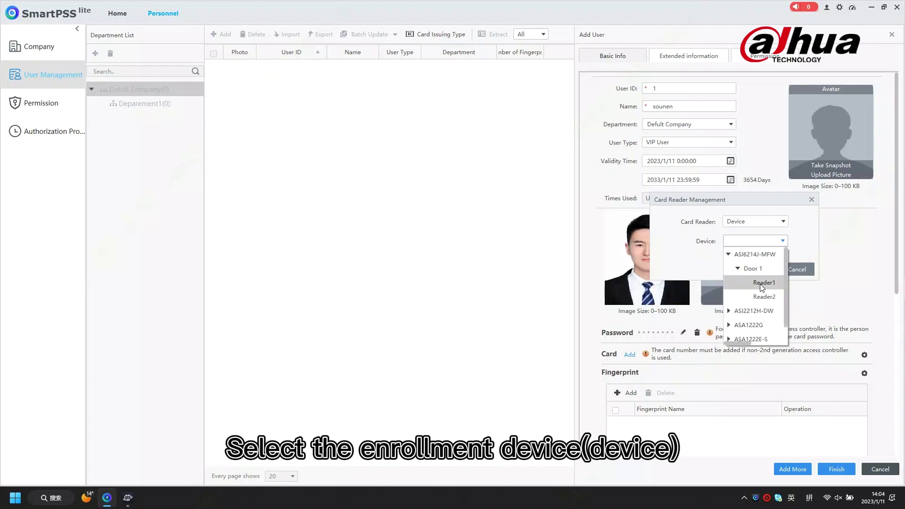
{"action": "left_click", "coordinate": [758, 283]}
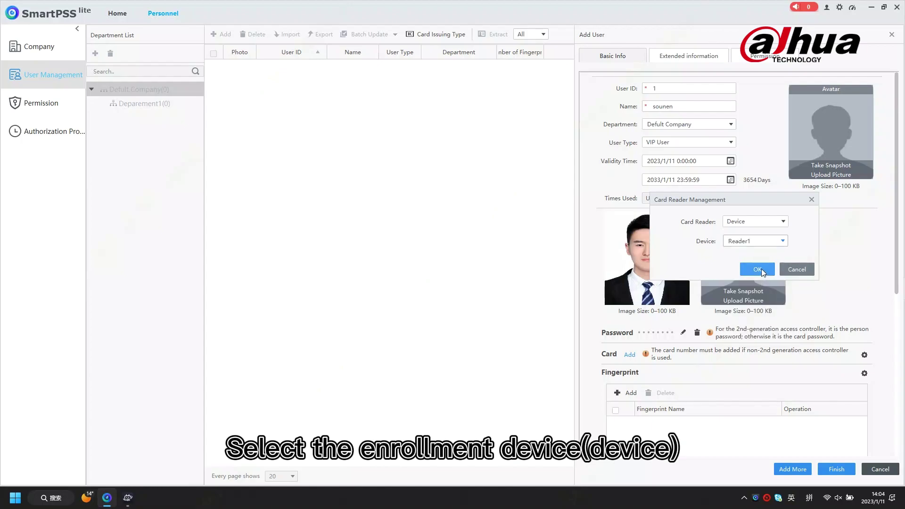
{"action": "left_click", "coordinate": [756, 269]}
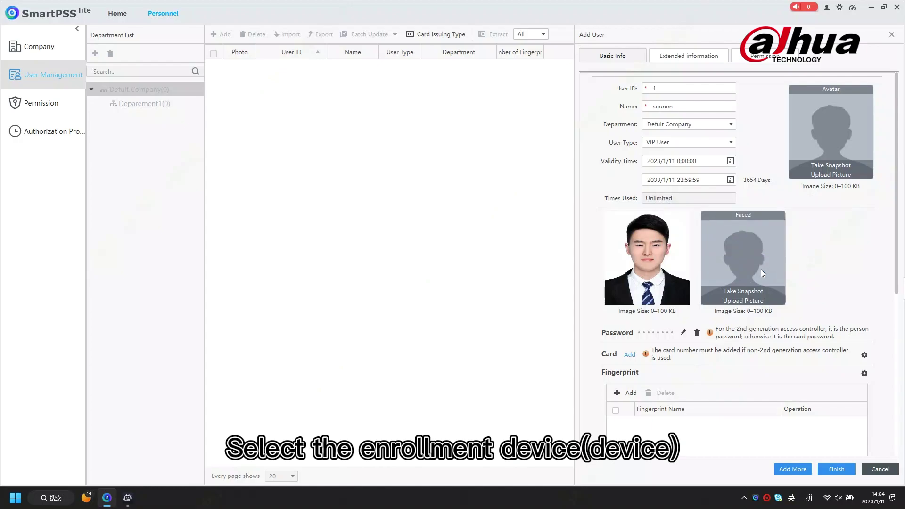
{"action": "left_click", "coordinate": [630, 355]}
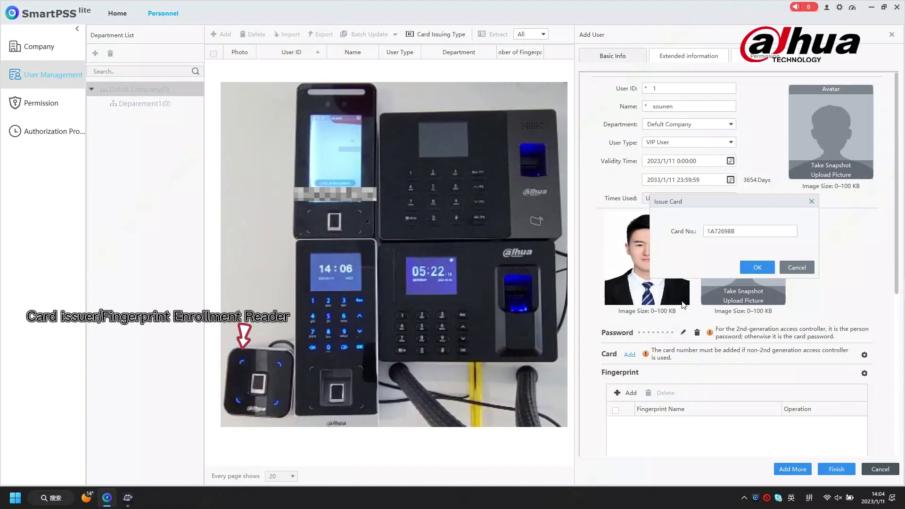
{"action": "left_click", "coordinate": [755, 267]}
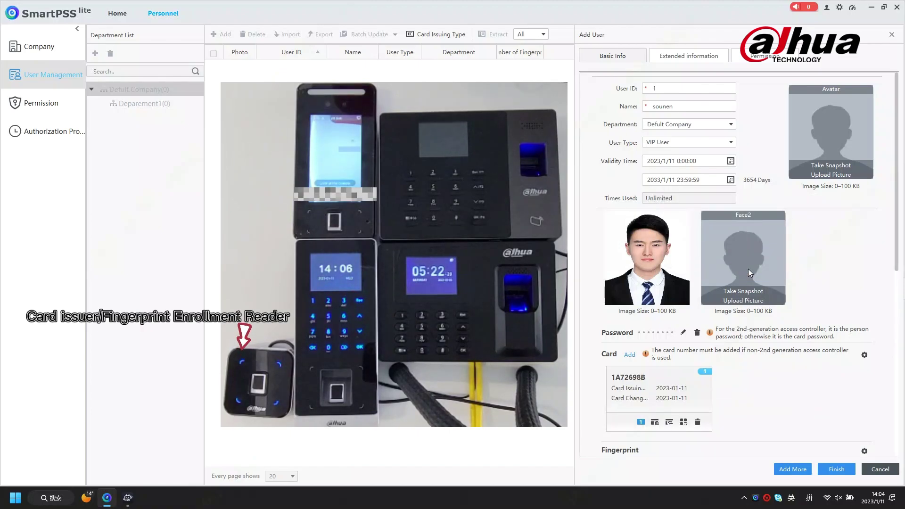
Change the card reader to Card Issuer and issue a second card to the user
{"action": "left_click", "coordinate": [864, 355]}
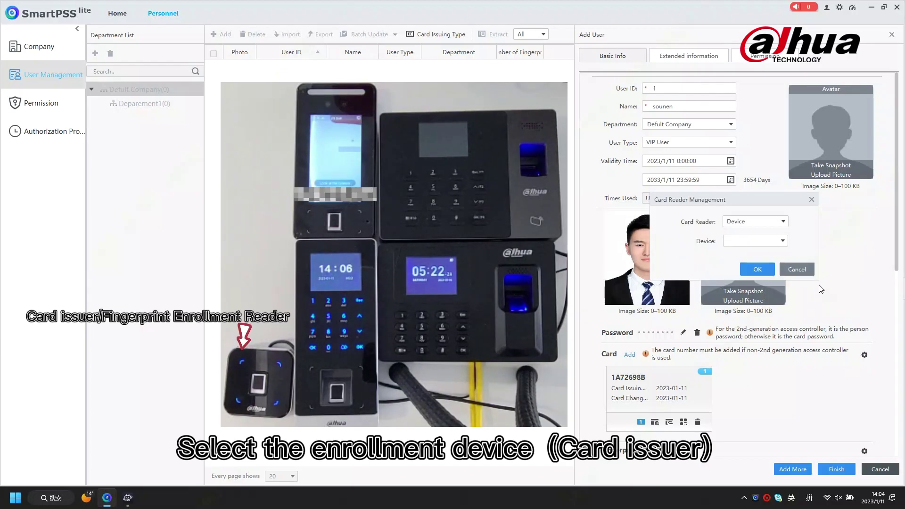
{"action": "left_click", "coordinate": [775, 222]}
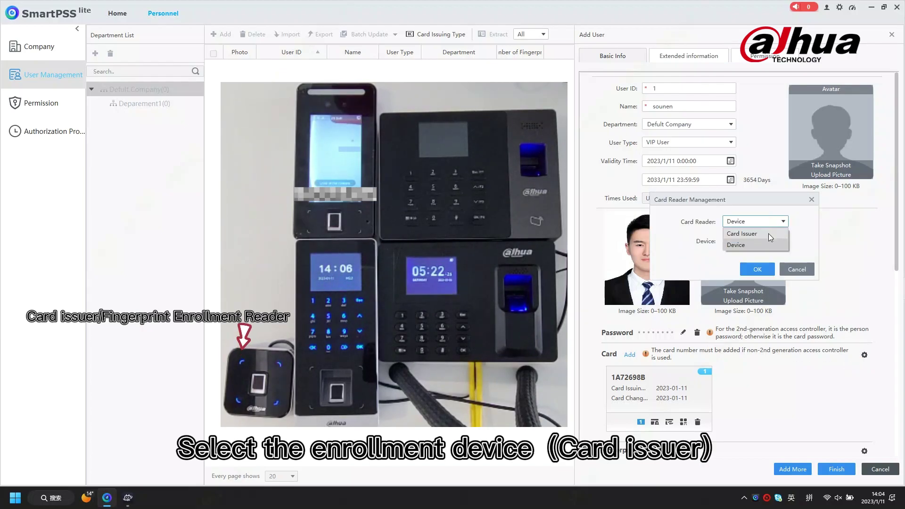
{"action": "left_click", "coordinate": [768, 234]}
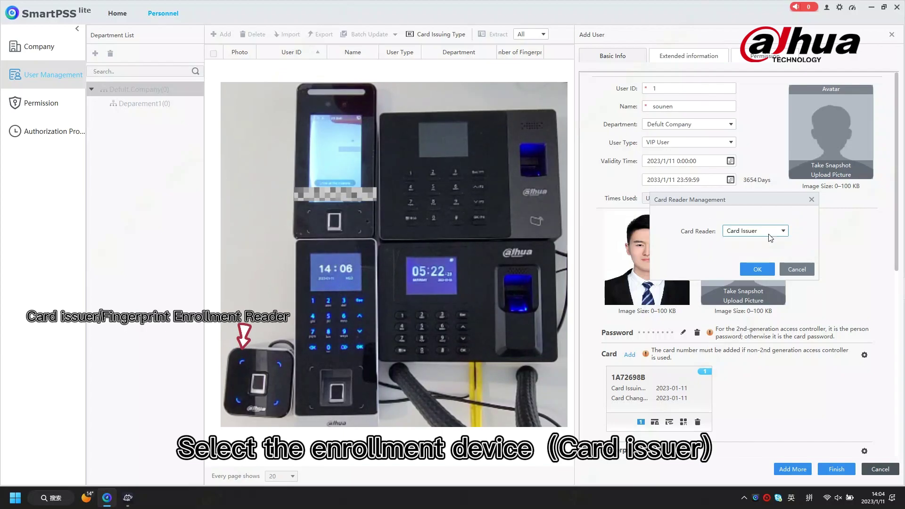
{"action": "left_click", "coordinate": [768, 270]}
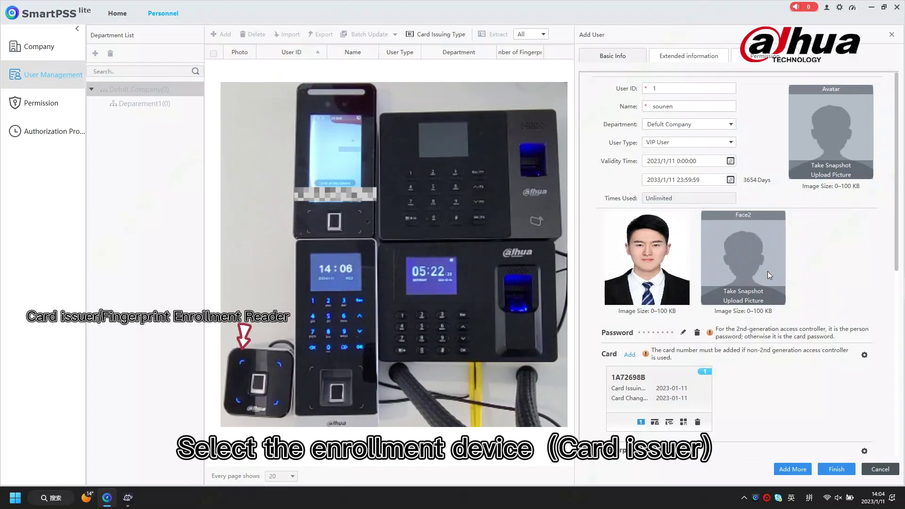
{"action": "left_click", "coordinate": [629, 355]}
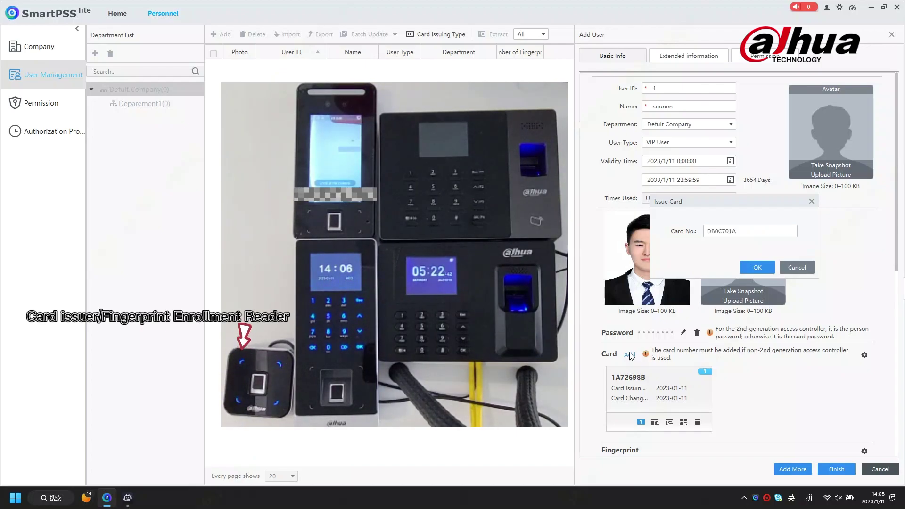
{"action": "left_click", "coordinate": [747, 266]}
Set the fingerprint collector to Device with Reader1 of ASA1222G and collect a fingerprint for the user
{"action": "scroll", "coordinate": [747, 266], "scroll_direction": "down", "scroll_amount": 2}
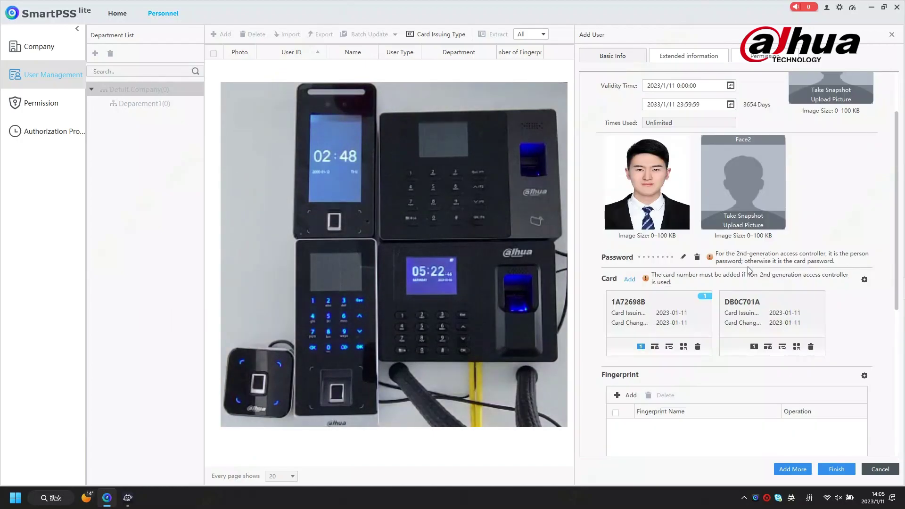
{"action": "scroll", "coordinate": [747, 266], "scroll_direction": "down", "scroll_amount": 1}
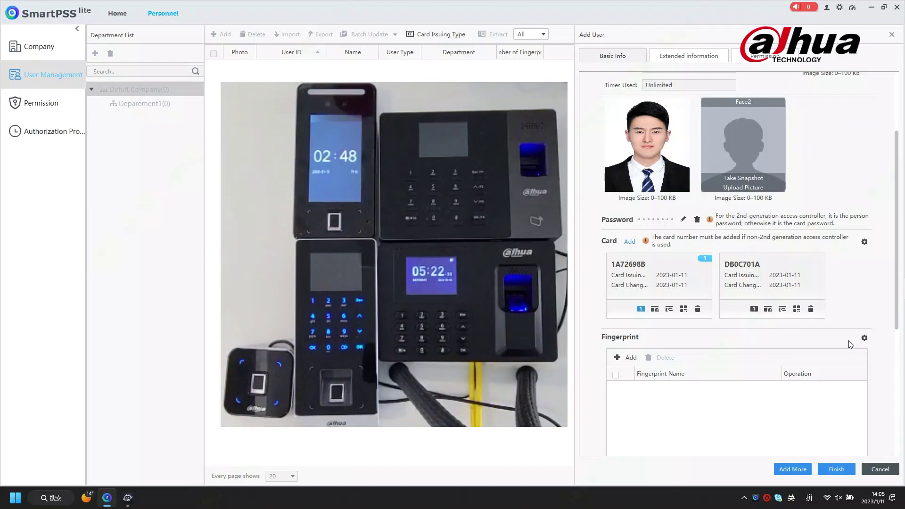
{"action": "left_click", "coordinate": [863, 338]}
{"action": "left_click", "coordinate": [799, 221]}
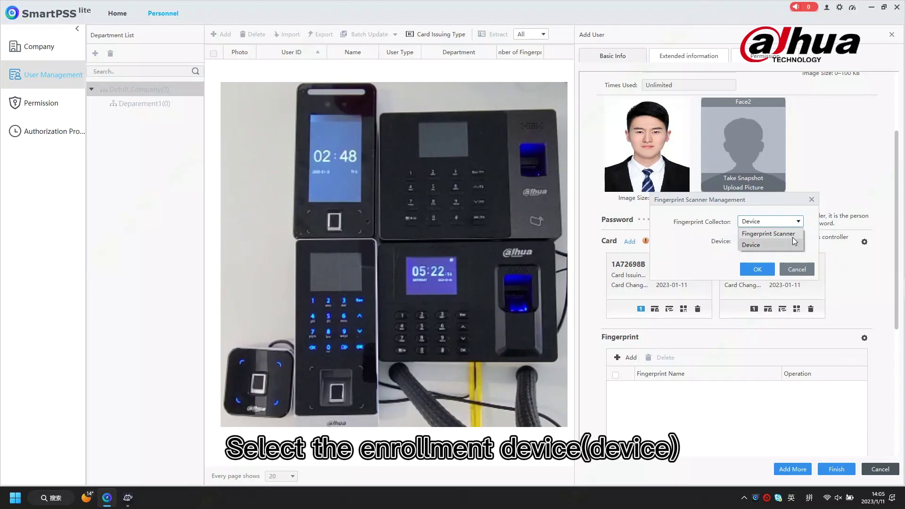
{"action": "left_click", "coordinate": [782, 246]}
{"action": "left_click", "coordinate": [797, 241]}
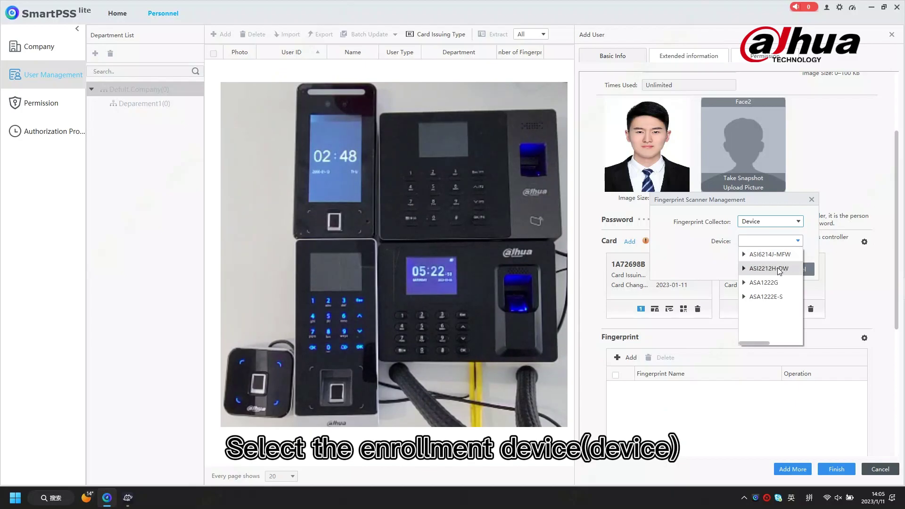
{"action": "left_click", "coordinate": [744, 283]}
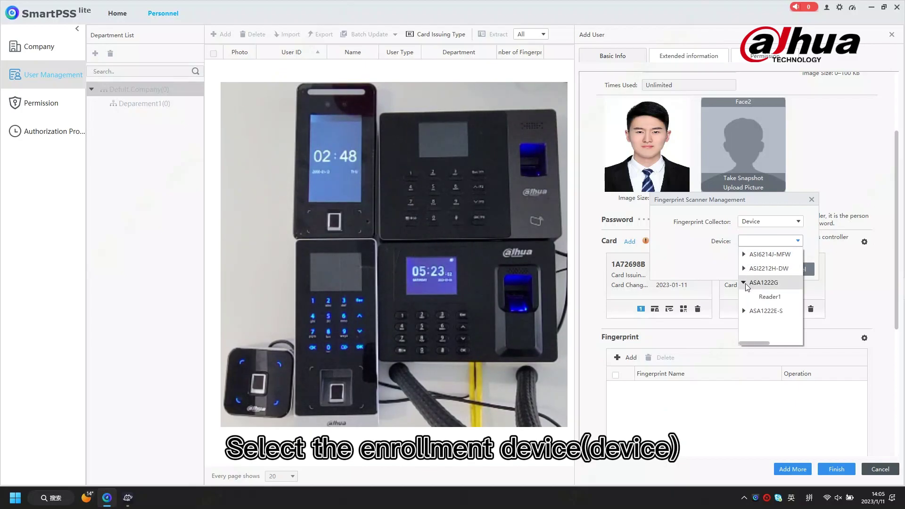
{"action": "left_click", "coordinate": [768, 296]}
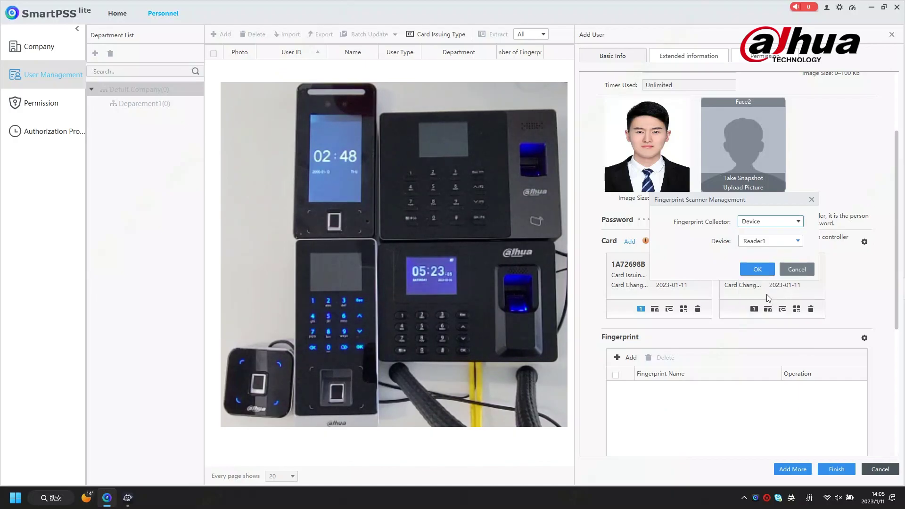
{"action": "left_click", "coordinate": [765, 270]}
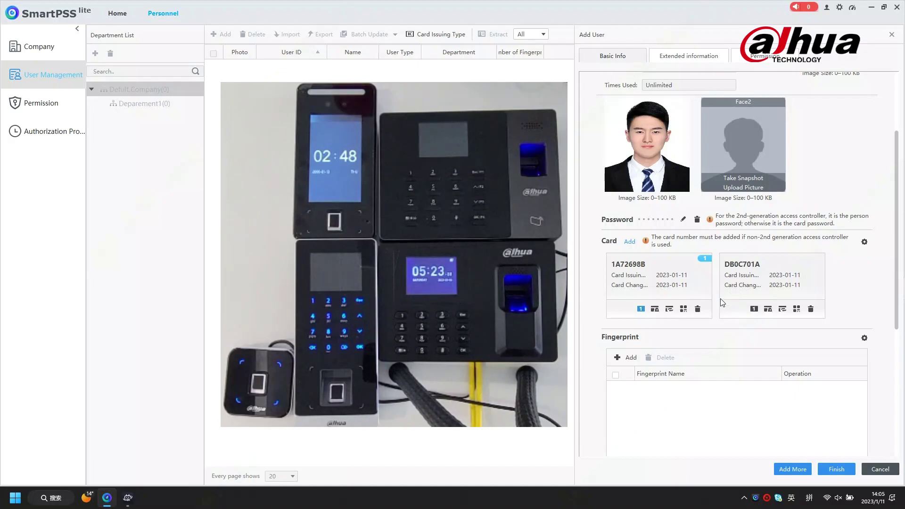
{"action": "left_click", "coordinate": [616, 357]}
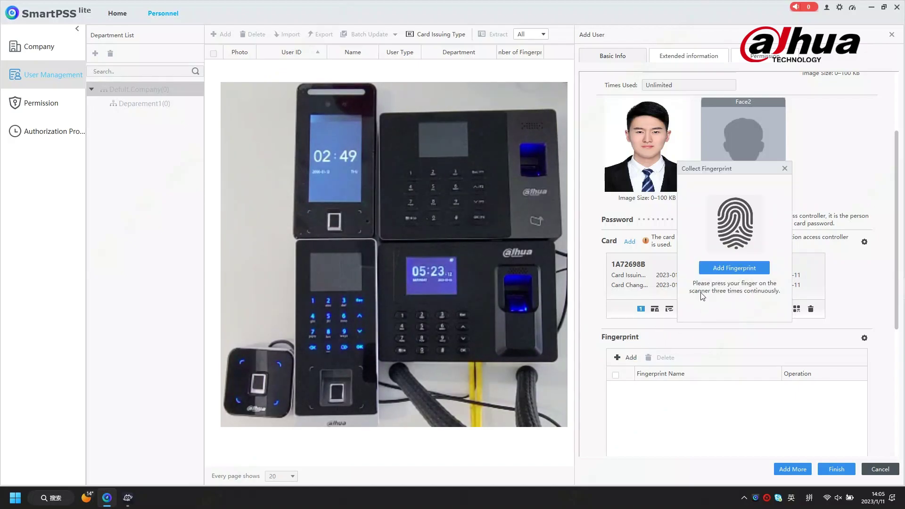
{"action": "left_click", "coordinate": [736, 269]}
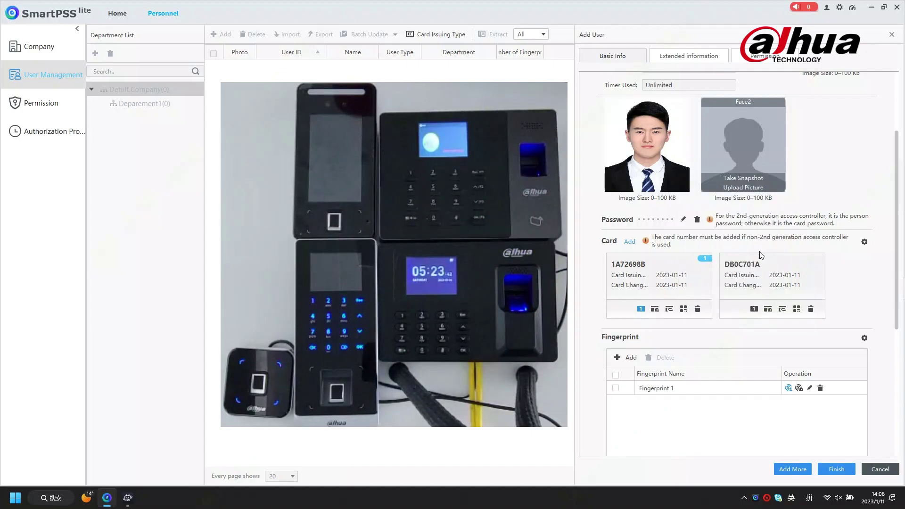
Change the fingerprint collector for the new user to Fingerprint Scanner
{"action": "left_click", "coordinate": [864, 338]}
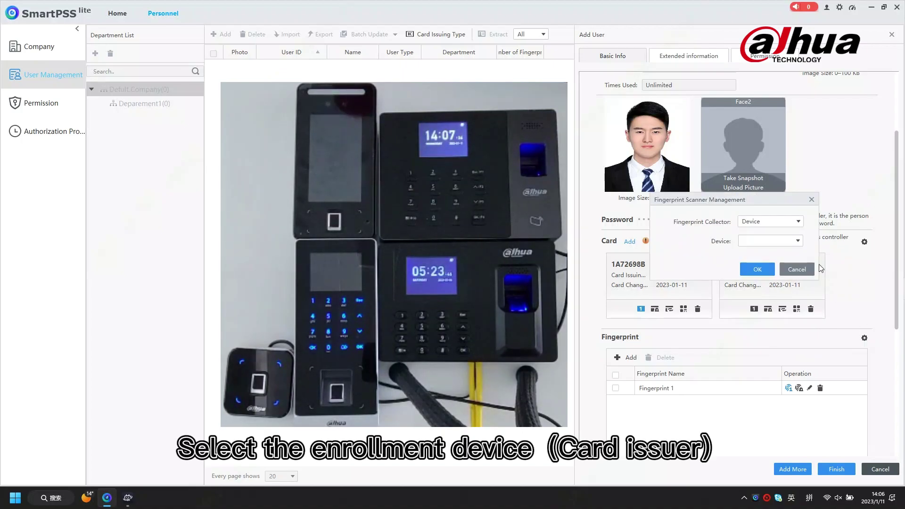
{"action": "left_click", "coordinate": [797, 223]}
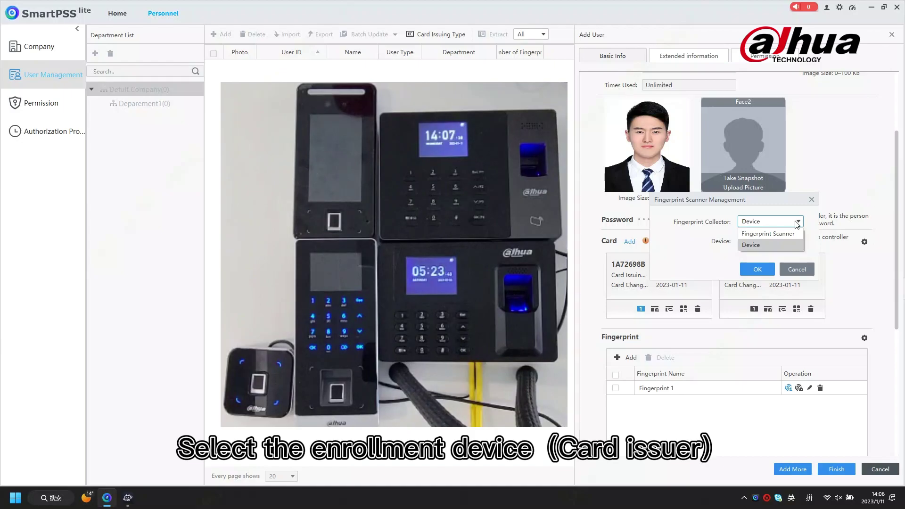
{"action": "left_click", "coordinate": [790, 234]}
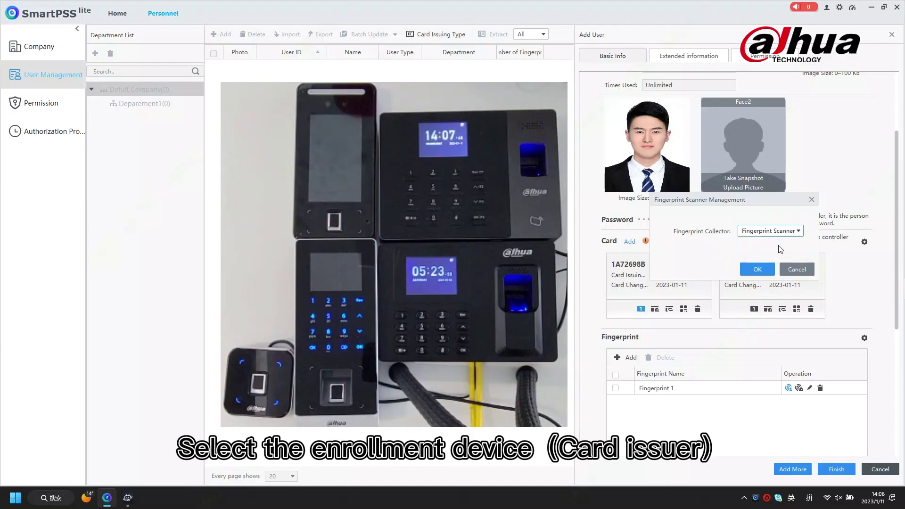
{"action": "left_click", "coordinate": [763, 269]}
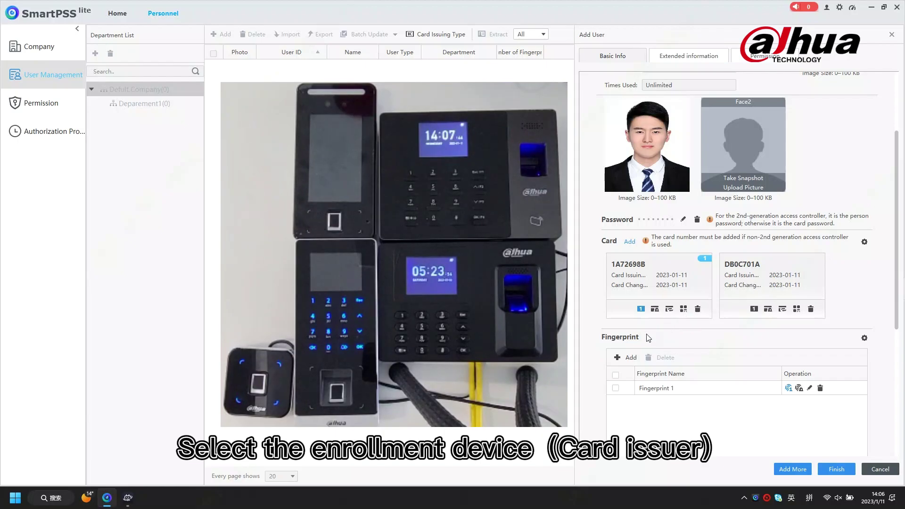
Collect a second fingerprint with the scanner and save the new user
{"action": "left_click", "coordinate": [618, 359]}
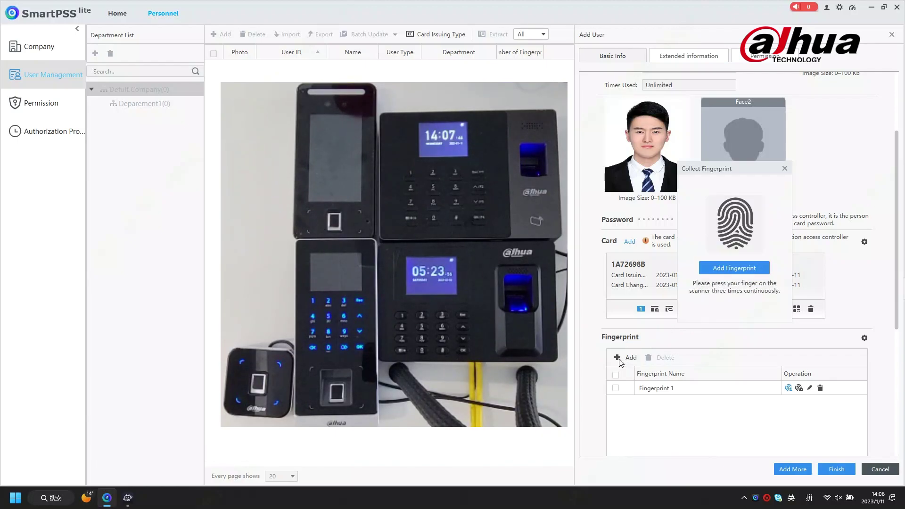
{"action": "left_click", "coordinate": [721, 267]}
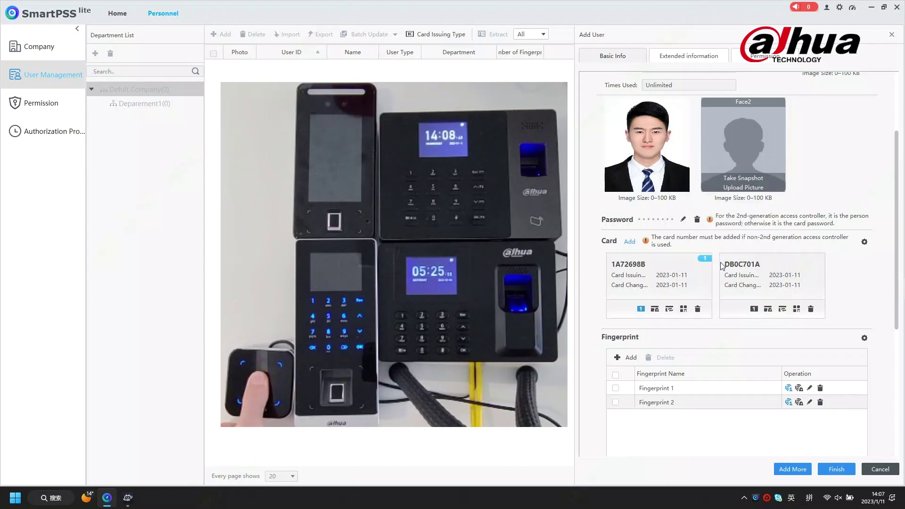
{"action": "scroll", "coordinate": [720, 266], "scroll_direction": "down", "scroll_amount": 1}
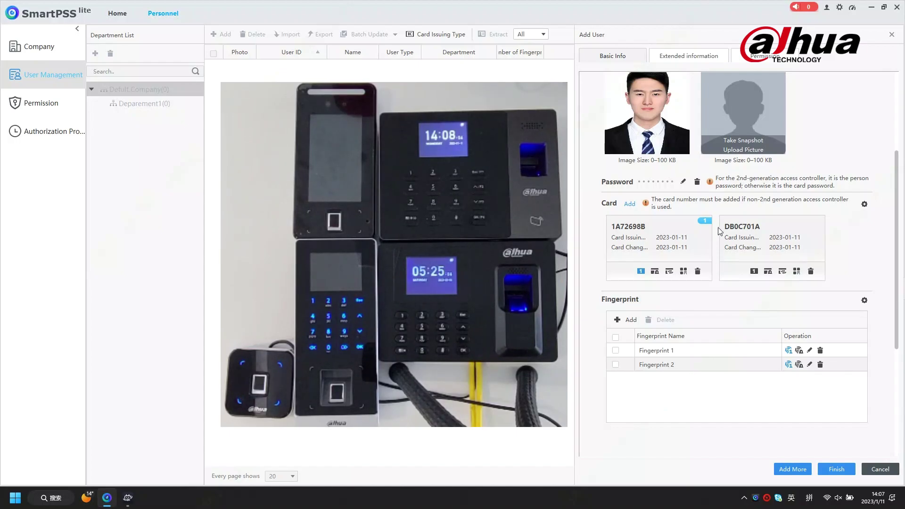
{"action": "left_click", "coordinate": [837, 469]}
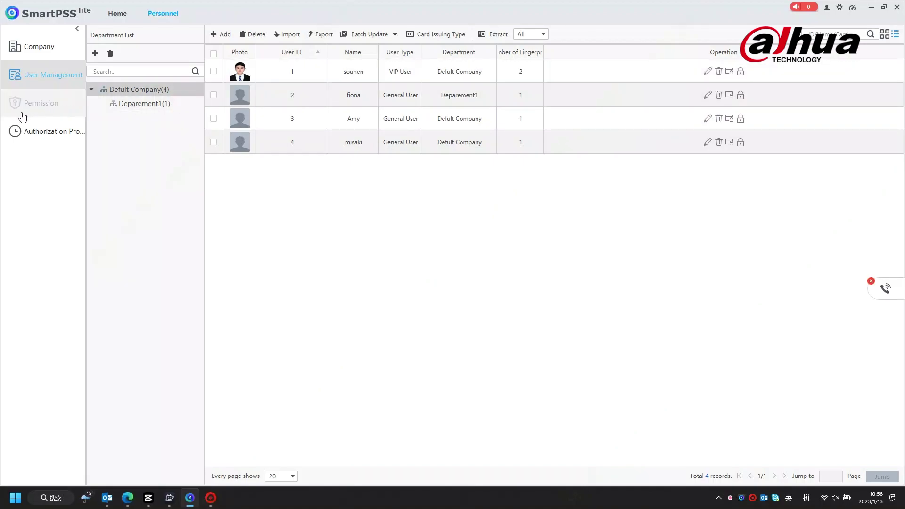
Edit Permission Group1 to include the ASA1222G device and save the group
{"action": "left_click", "coordinate": [54, 112]}
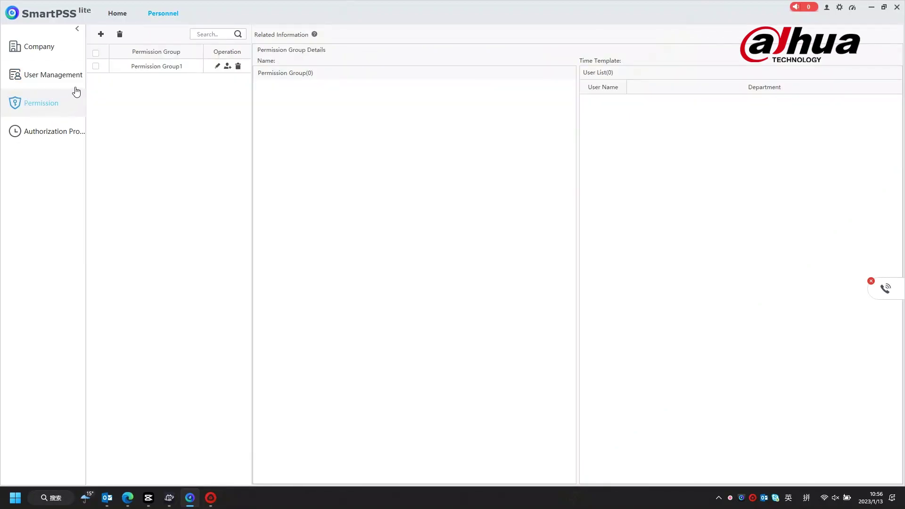
{"action": "left_click", "coordinate": [217, 66]}
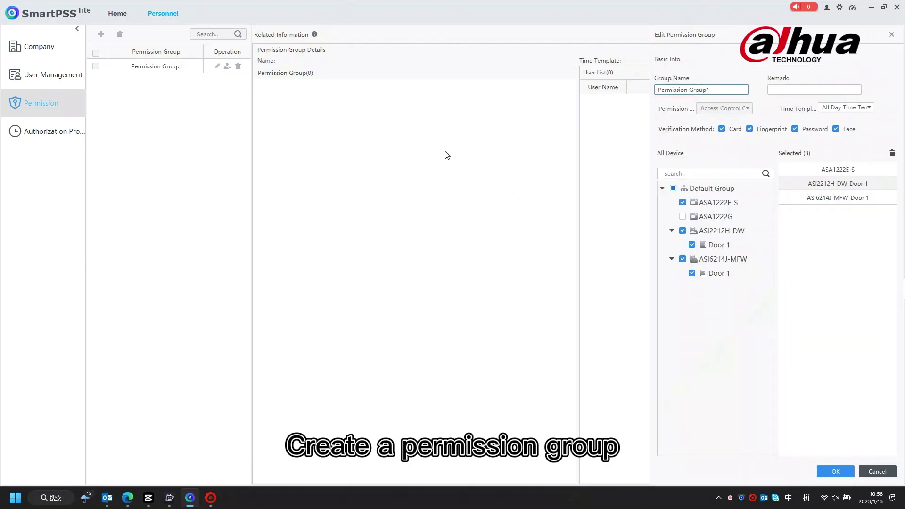
{"action": "left_click", "coordinate": [682, 217]}
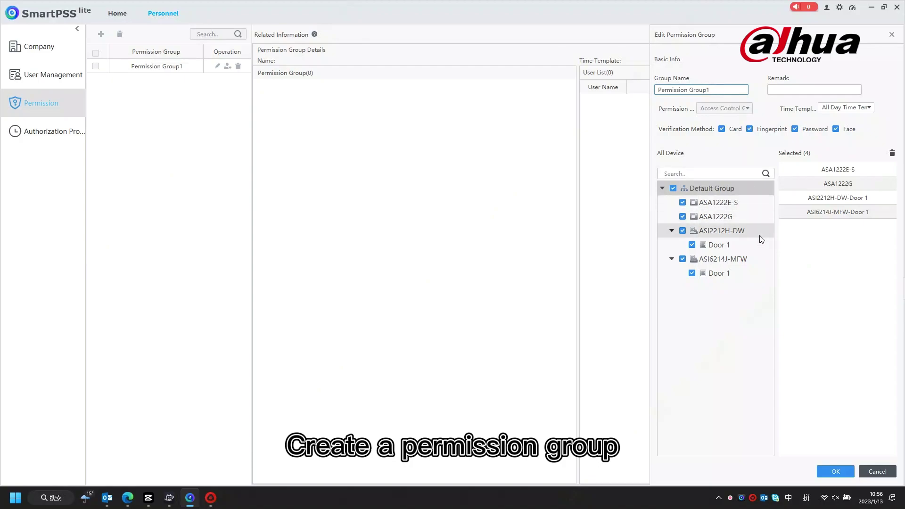
{"action": "left_click", "coordinate": [843, 471]}
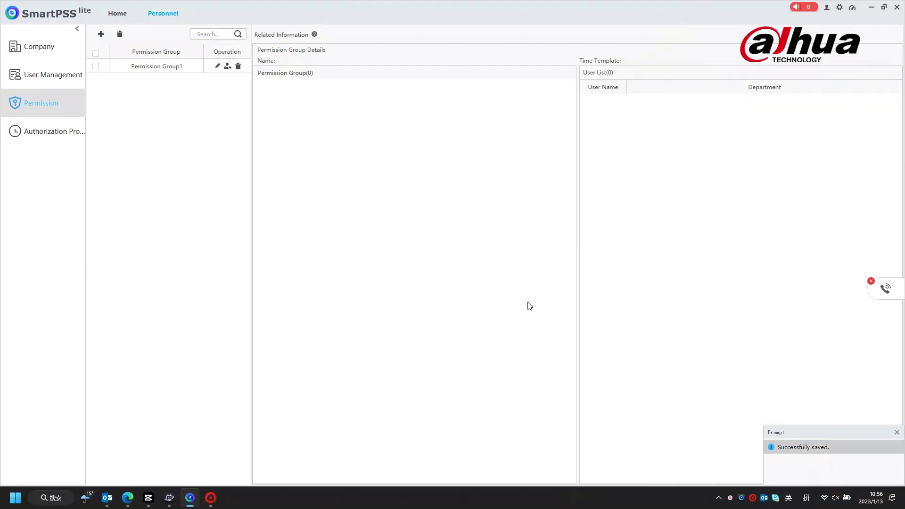
Assign all users of Defult Company, including Deparement1, to Permission Group1 and open the authorization progress
{"action": "left_click", "coordinate": [227, 67]}
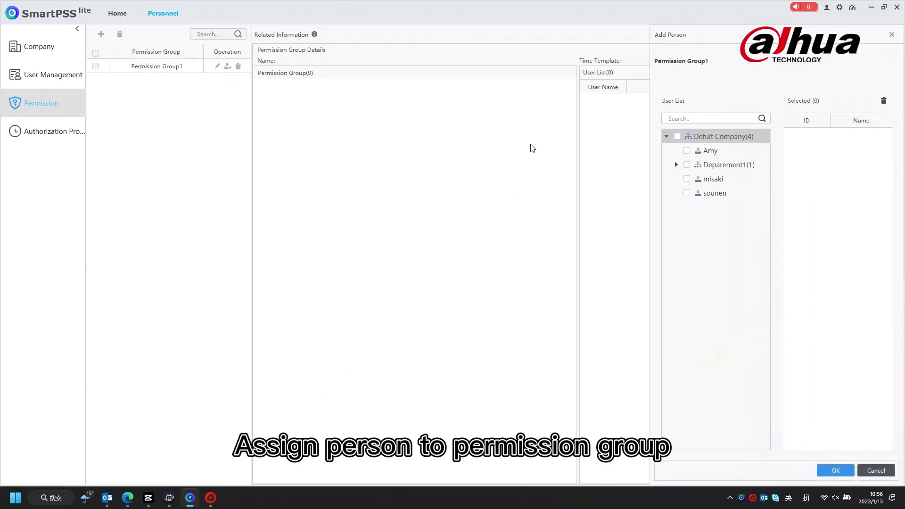
{"action": "left_click", "coordinate": [674, 164]}
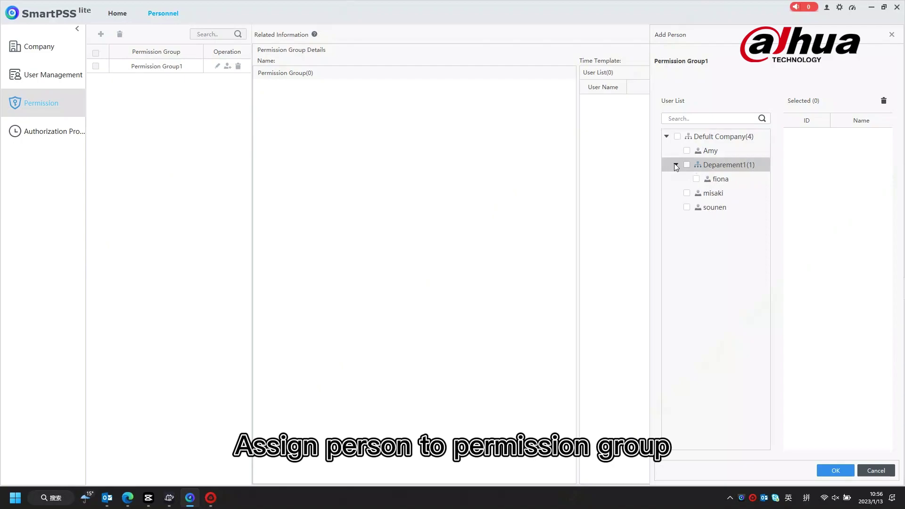
{"action": "left_click", "coordinate": [678, 136]}
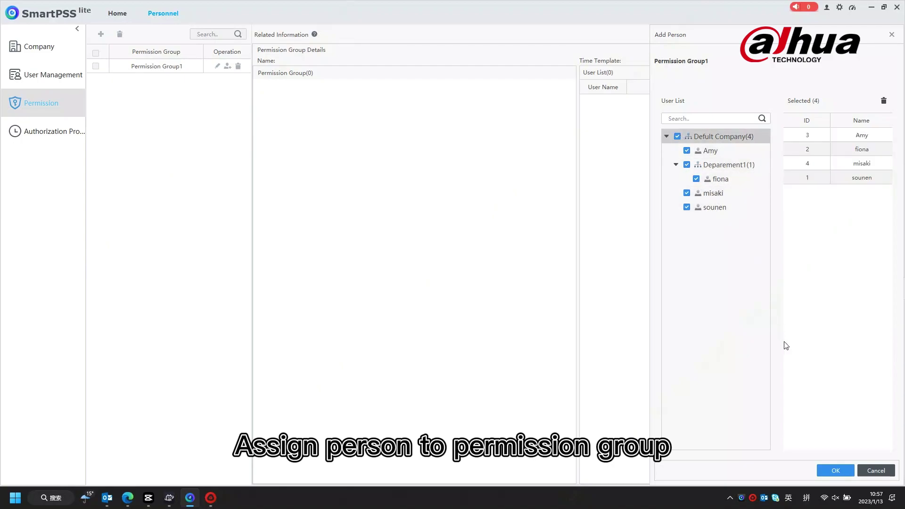
{"action": "left_click", "coordinate": [835, 470]}
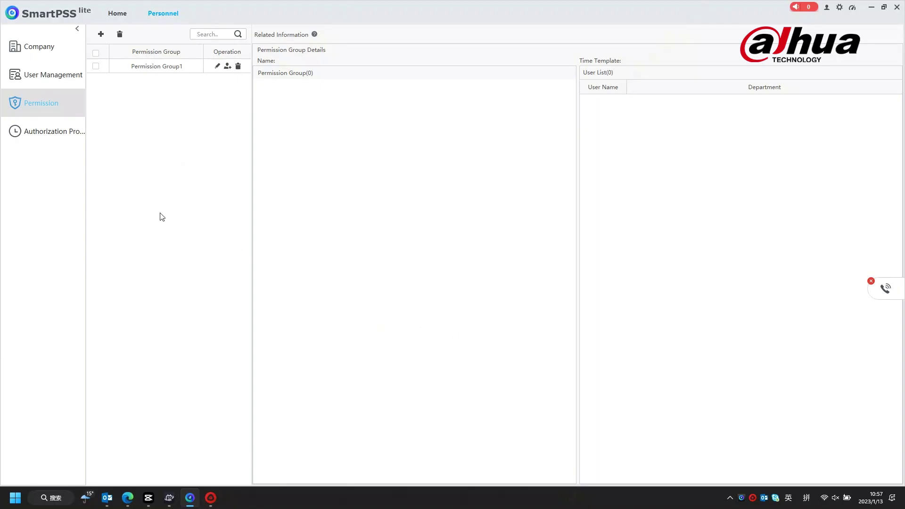
{"action": "left_click", "coordinate": [41, 143]}
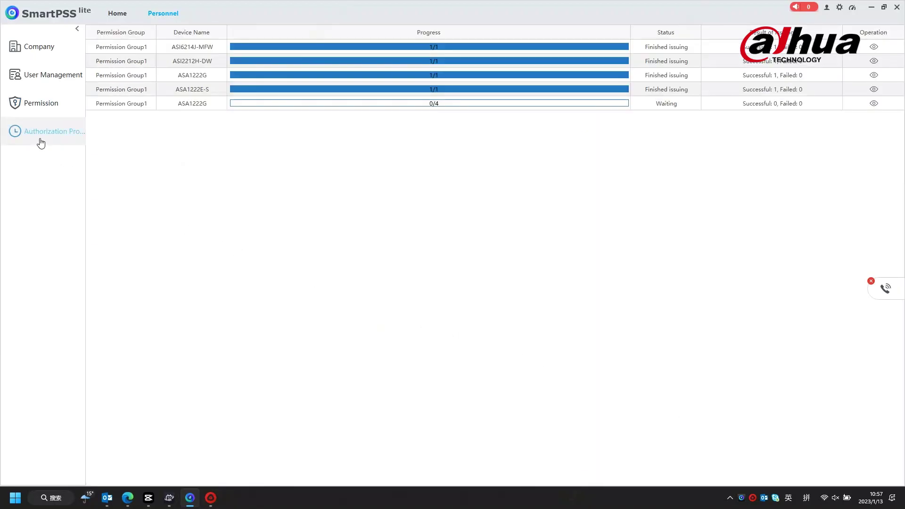